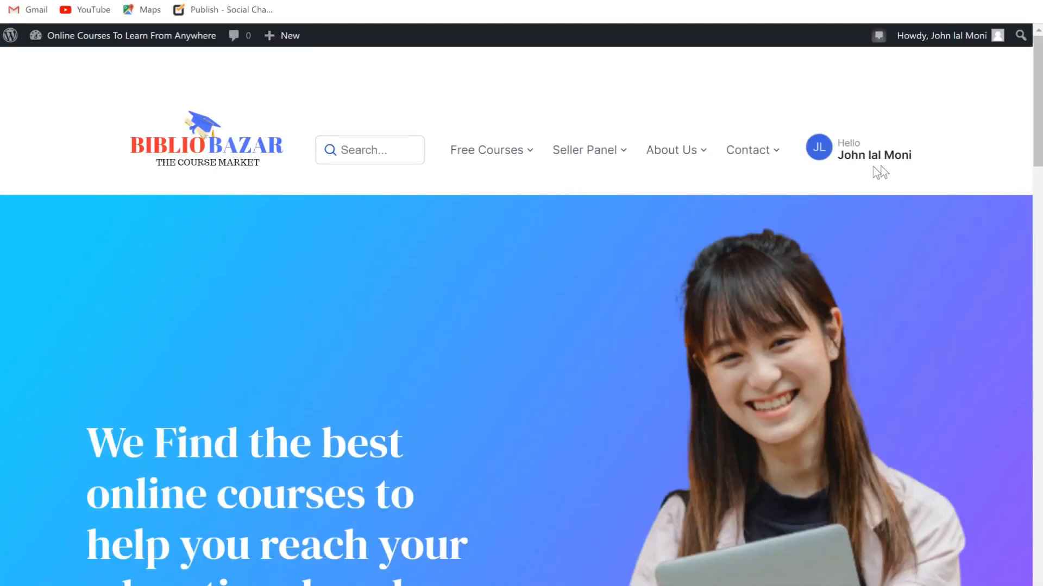
Step: Open the Seller Panel of the Bibliobazar site
scroll(1039, 120, down, 3)
scroll(1039, 121, up, 3)
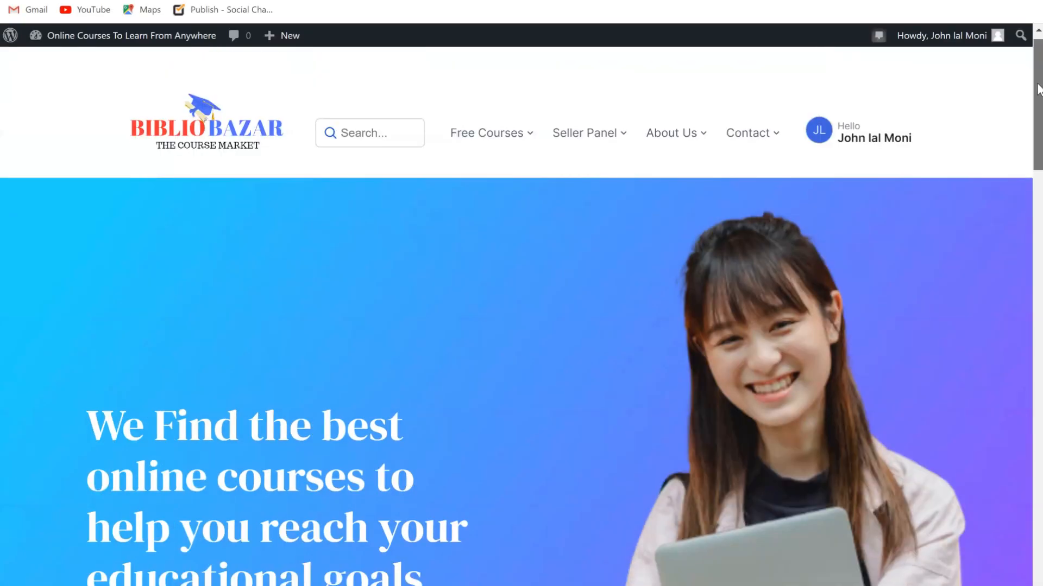
mouse_move(591, 134)
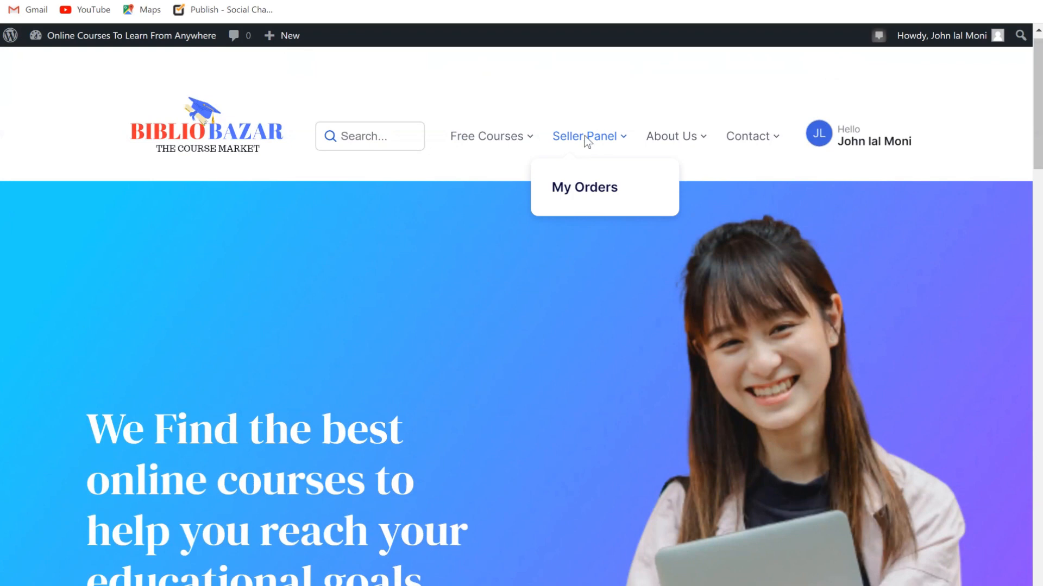
click(584, 136)
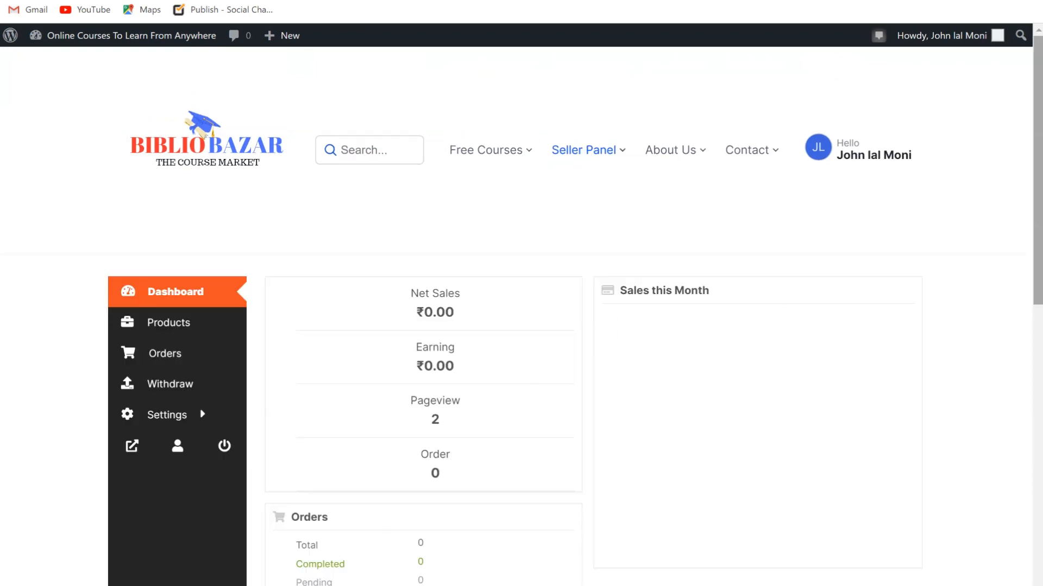
Step: Go to the seller's product list and start adding a new product
drag(1040, 239, 1037, 291)
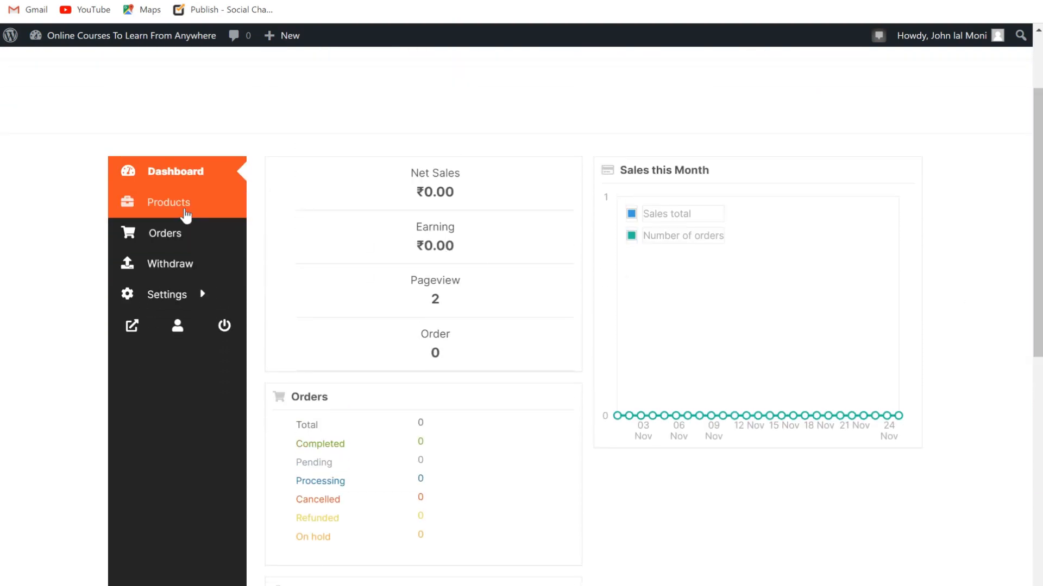
drag(1039, 281, 1039, 243)
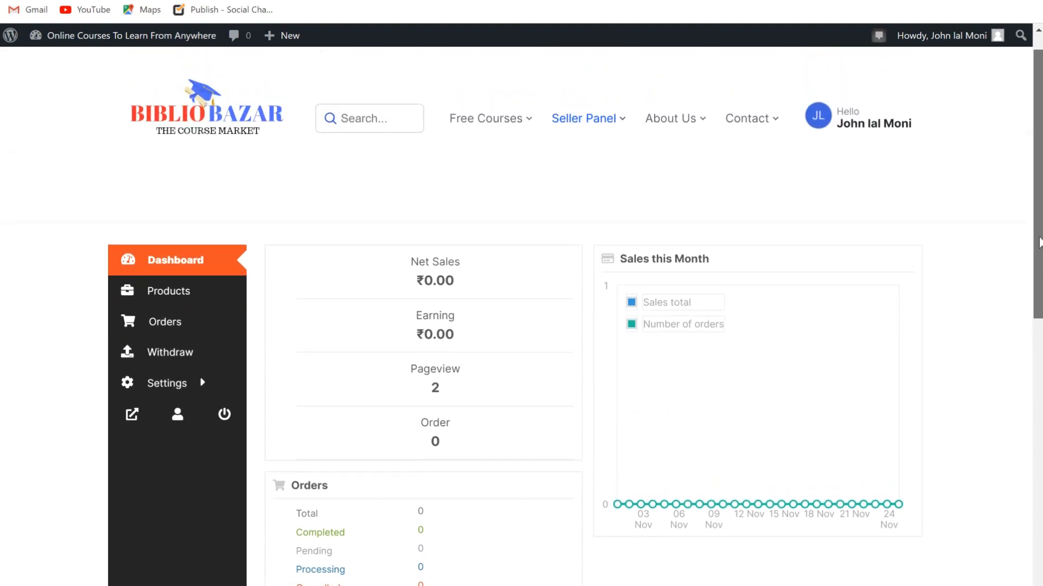
mouse_move(620, 126)
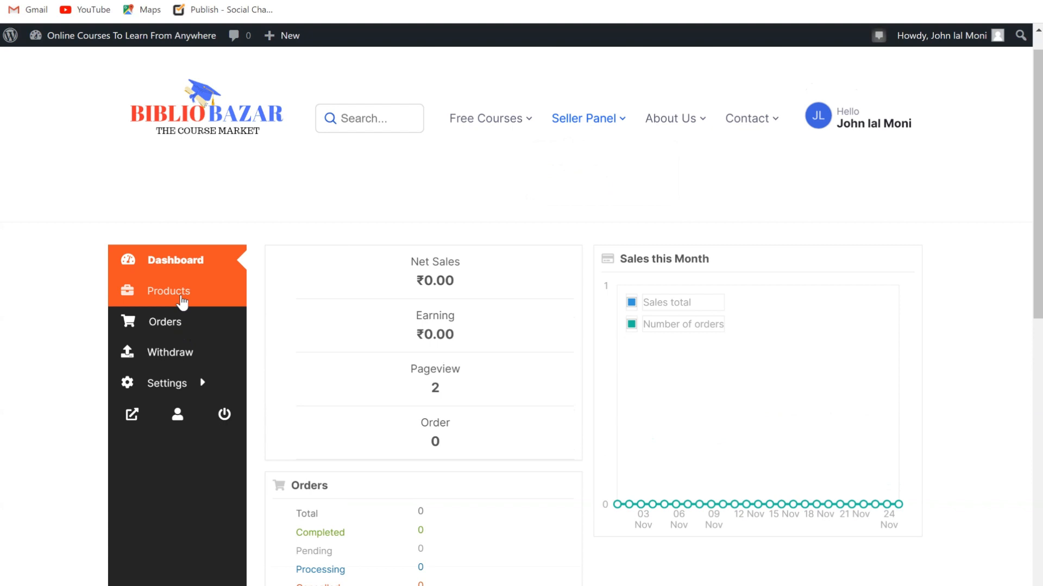
click(183, 303)
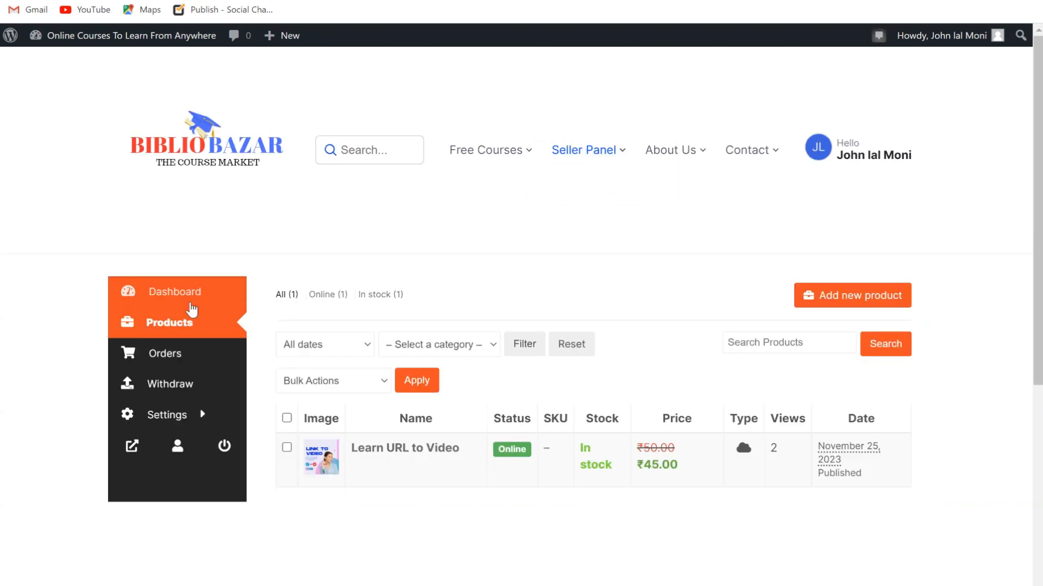
click(837, 302)
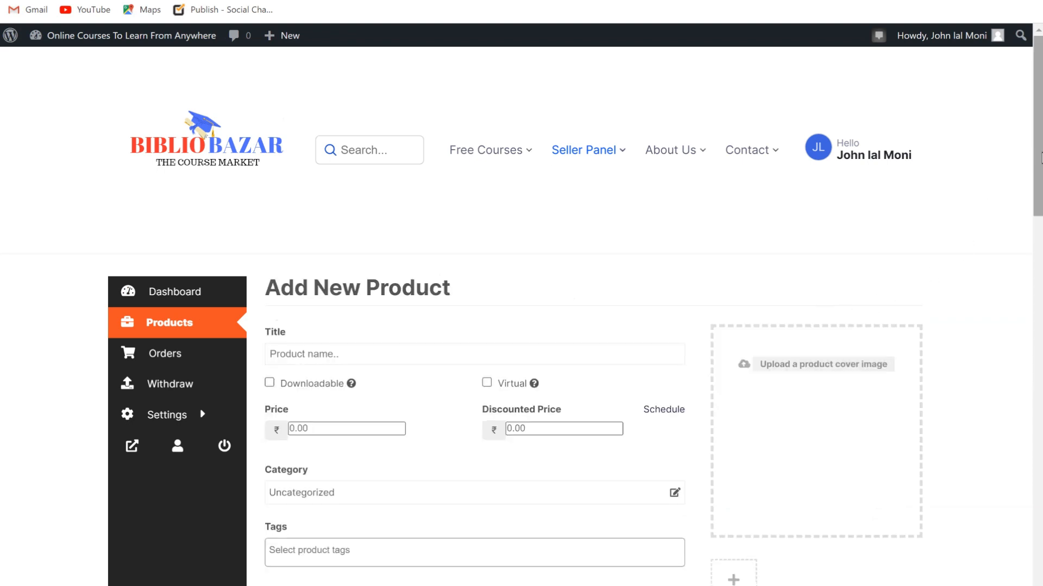
Step: Title the new product "NCLEX-RN BOOK" and mark it as downloadable
scroll(1041, 158, down, 2)
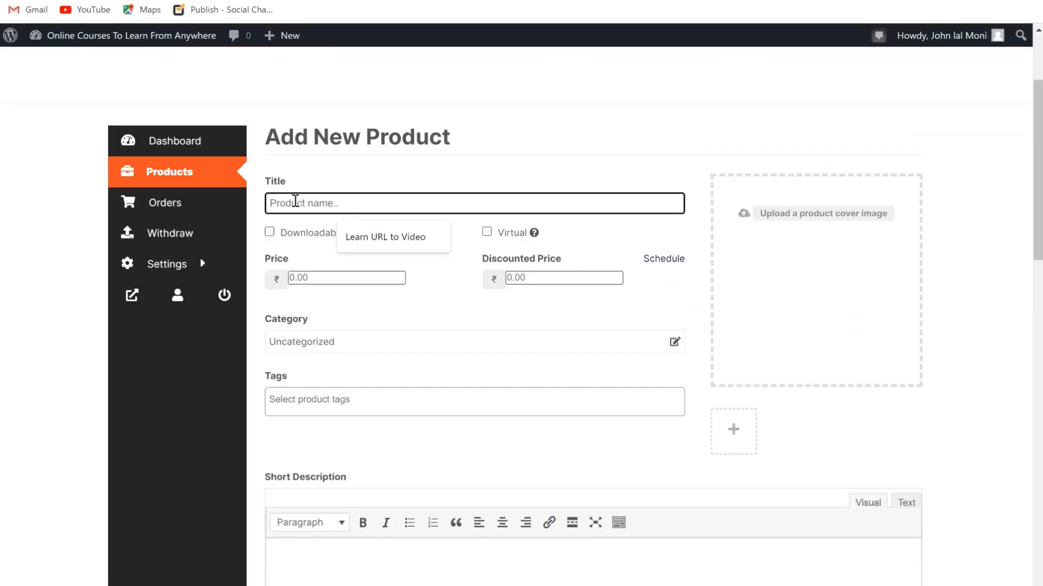
text(NCLEX-RN)
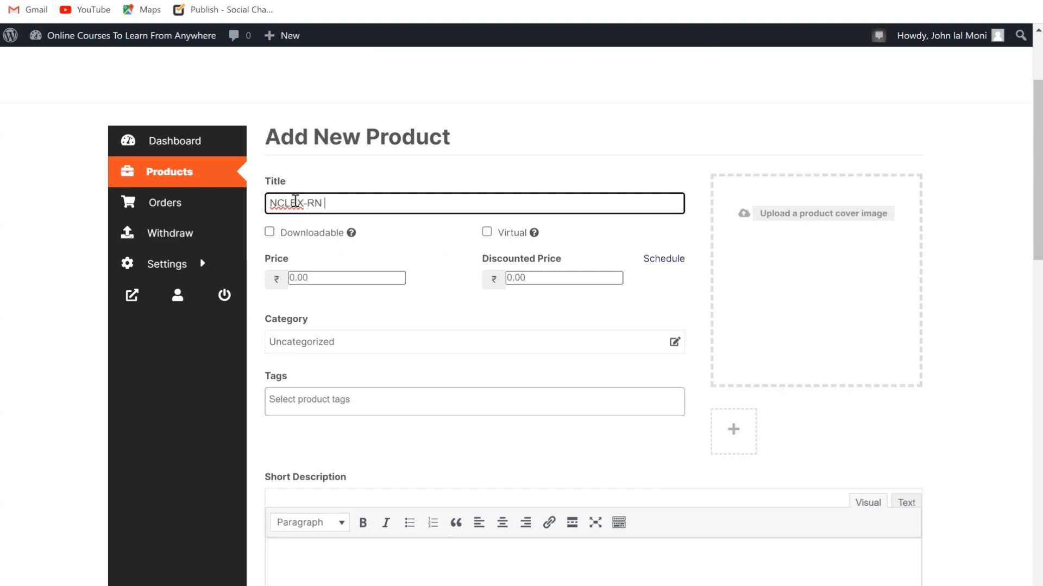
text(BOOK)
click(269, 232)
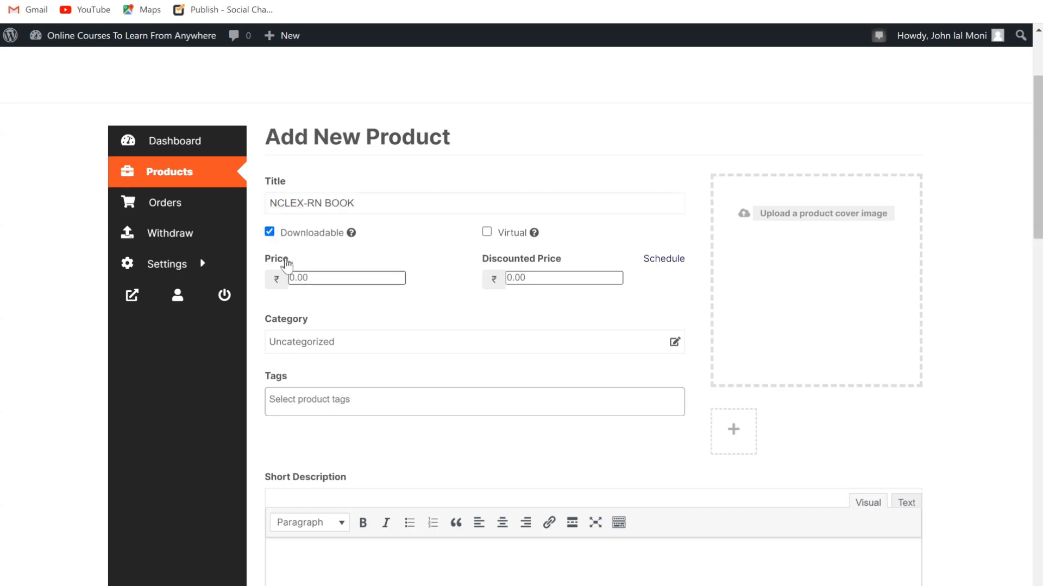
Step: Set the product's price to 100 and its discounted price to 90
click(304, 278)
text(10)
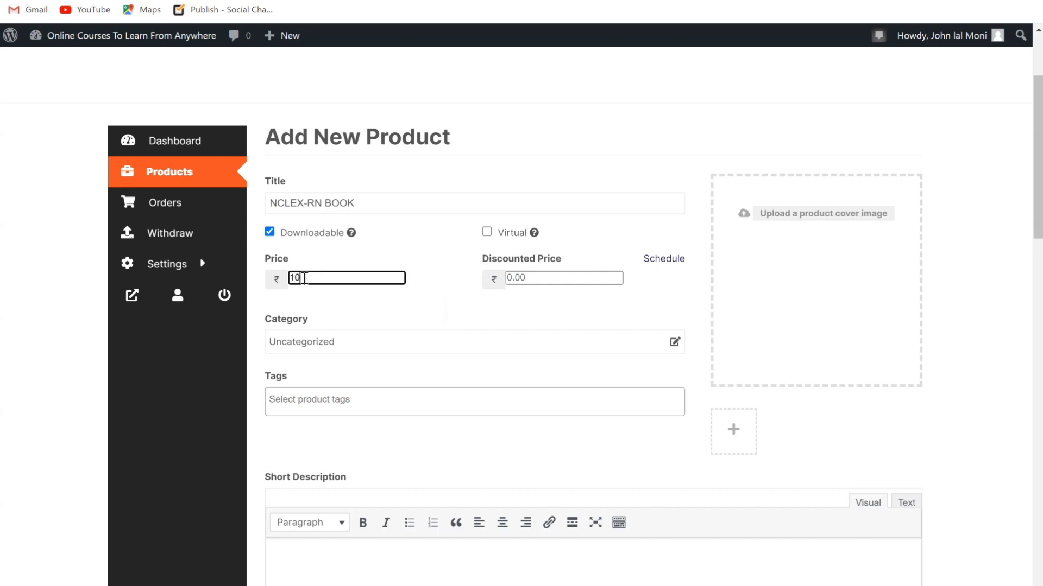
text(0)
click(514, 278)
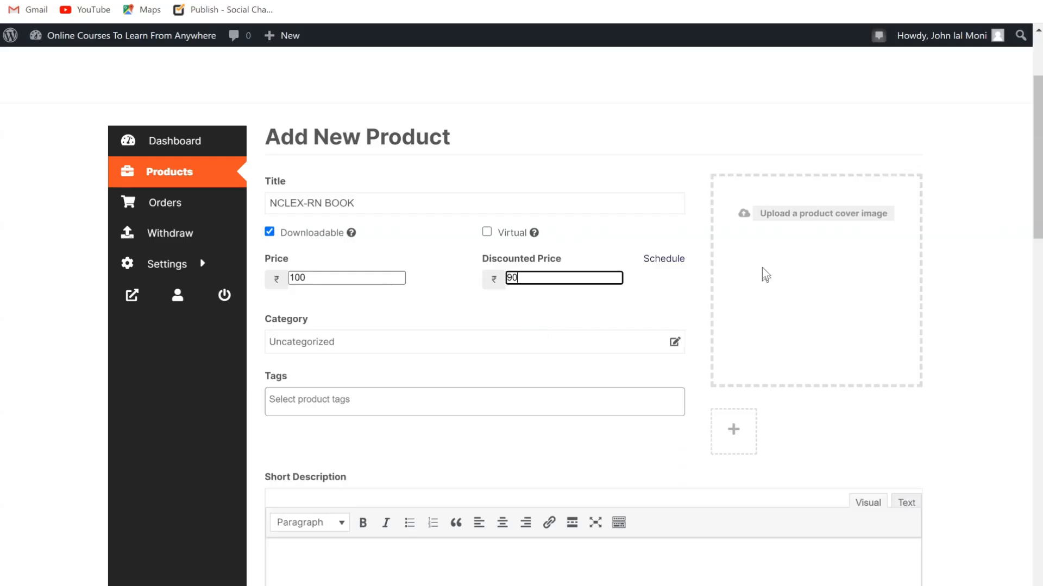
Step: Upload the image file "Buy Now (2)" from the computer as the product's cover image
click(817, 219)
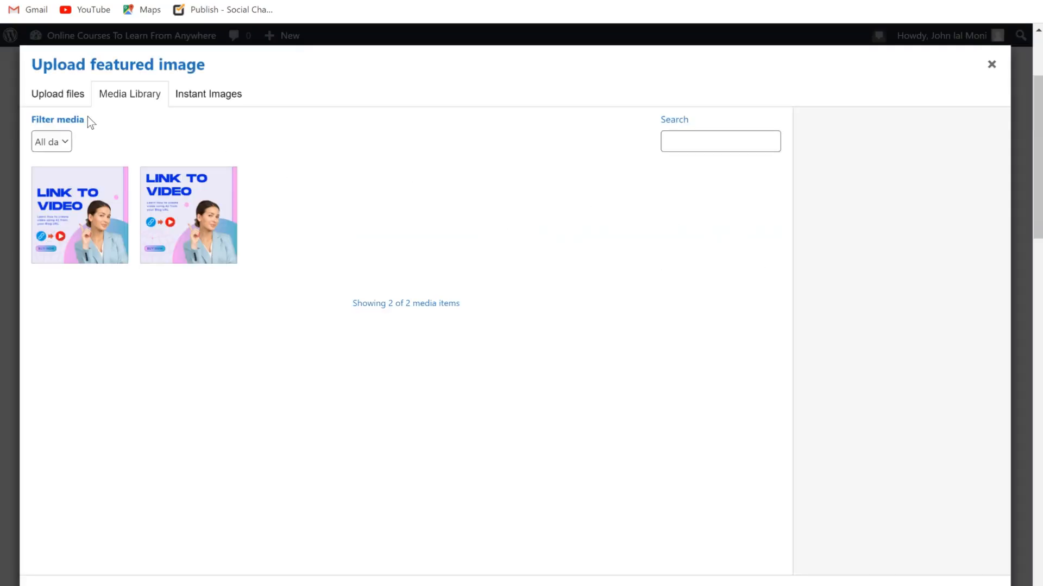
click(76, 100)
click(473, 327)
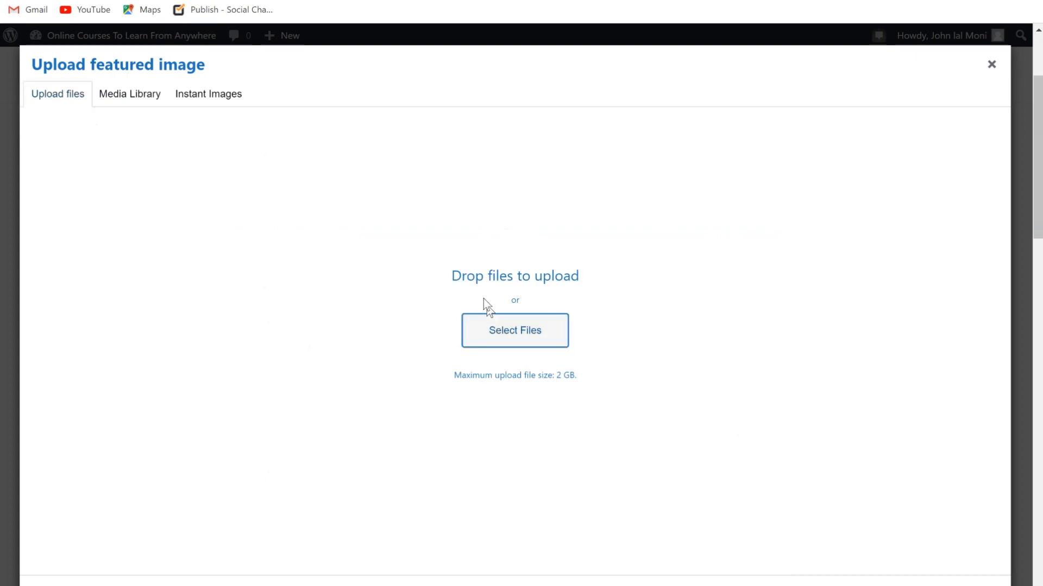
click(189, 66)
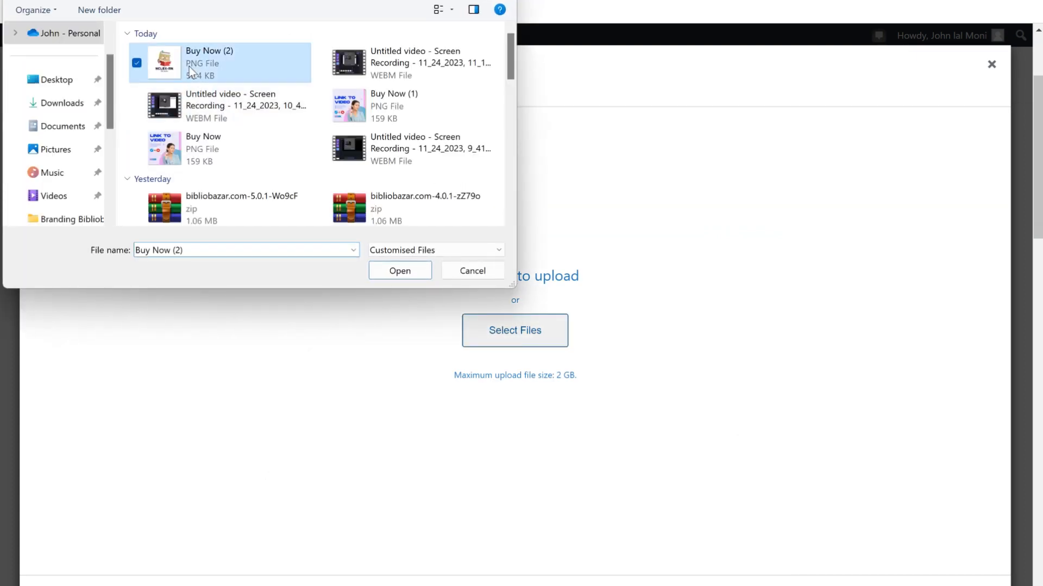
click(404, 275)
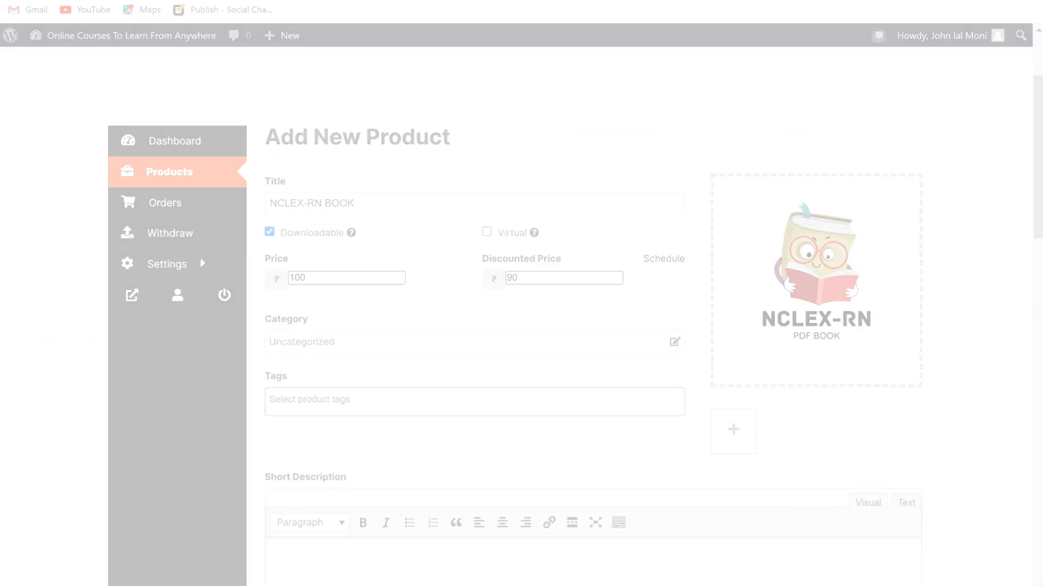
Step: Try to add the tag NCLEX, and assign the product to the "featured" category
click(318, 400)
text(NCLEX)
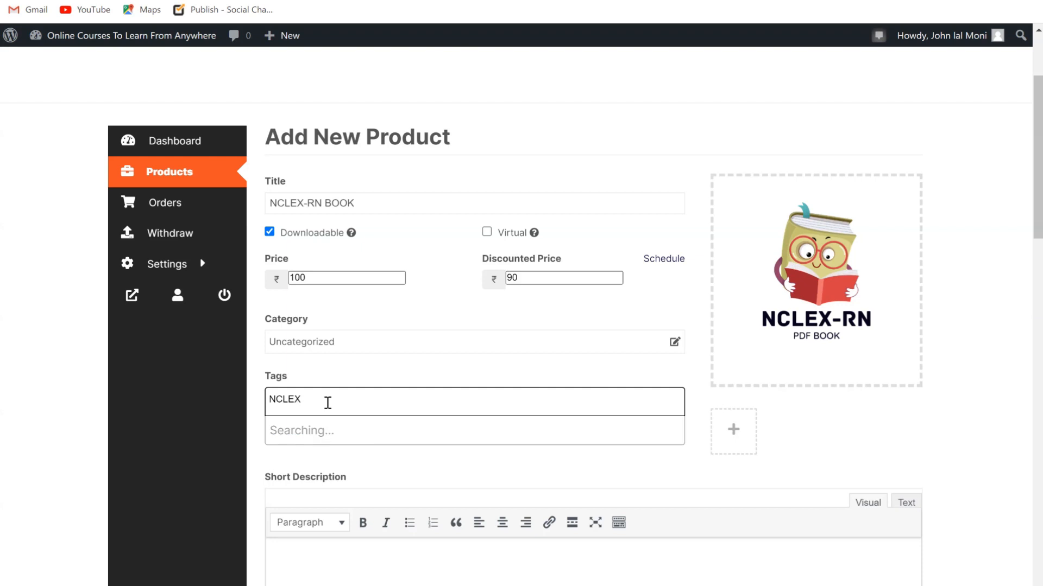
click(356, 350)
click(197, 289)
click(852, 491)
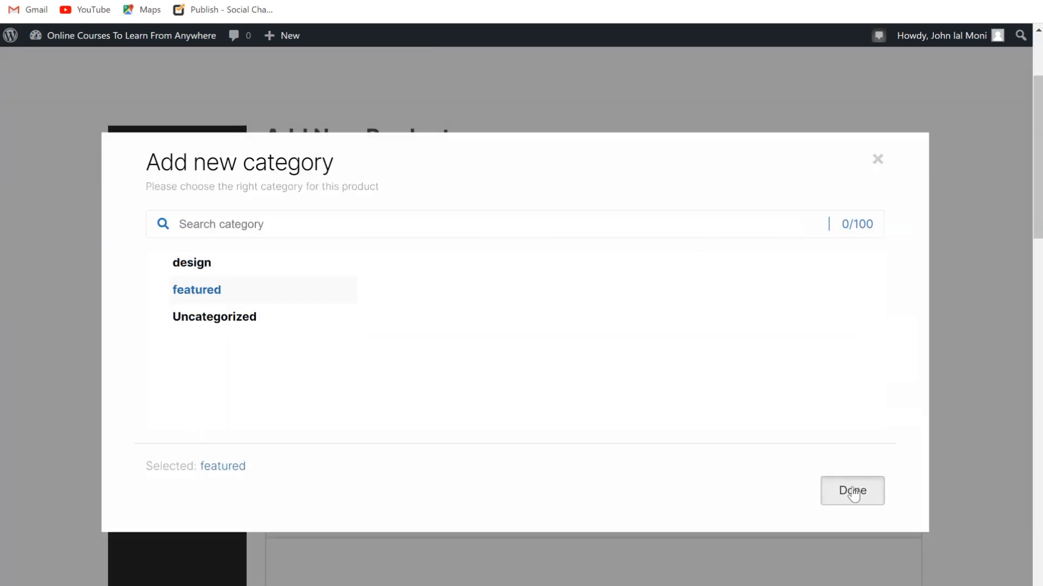
click(315, 333)
click(196, 290)
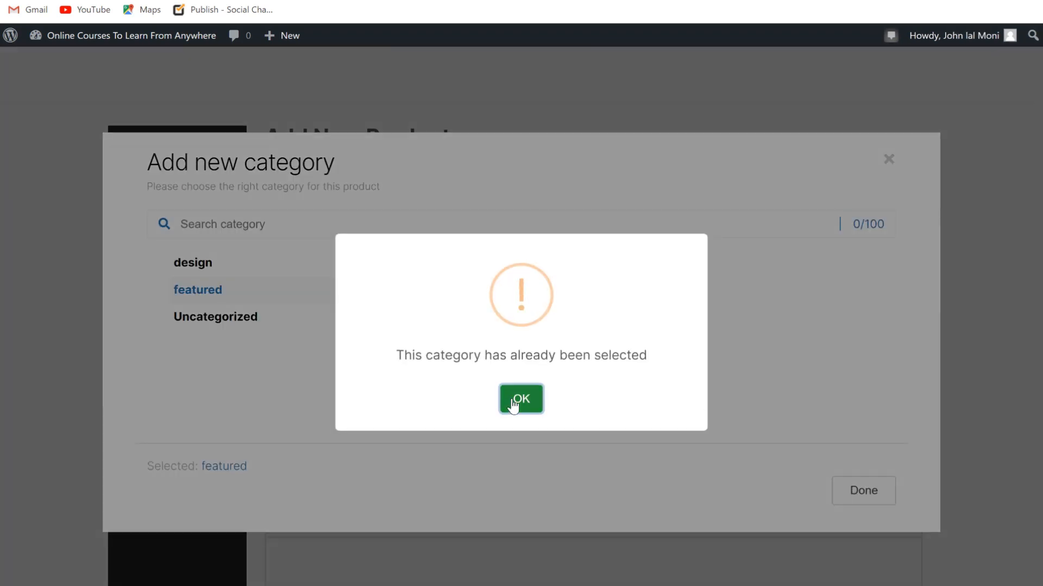
click(508, 404)
click(888, 159)
Step: Write "Book by Incredibly easy" as the short description, correcting its spelling, and create the product
scroll(1030, 217, down, 4)
scroll(1030, 218, down, 1)
click(407, 298)
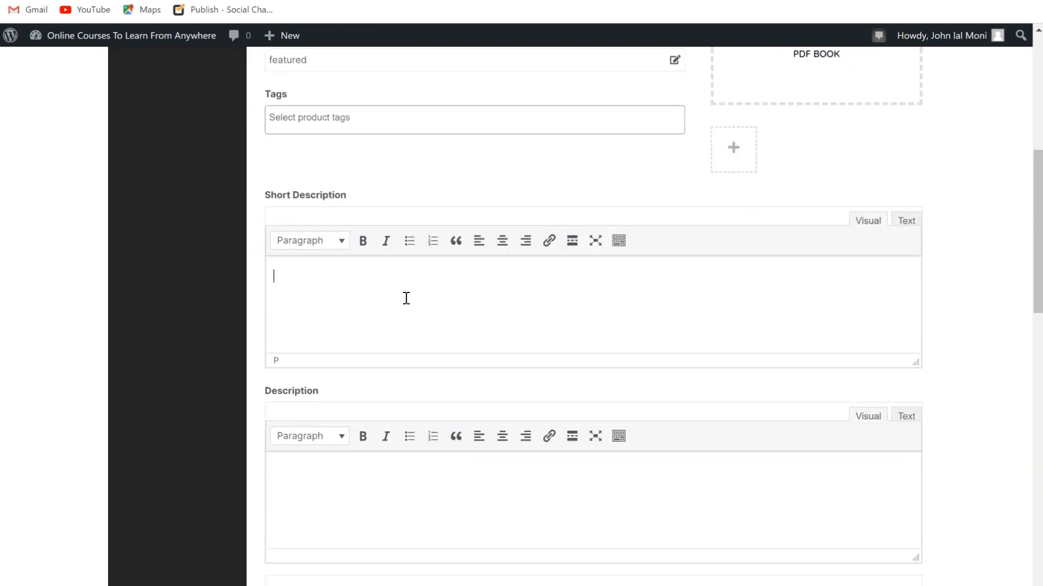
text(Book by Incerddibly easy)
right_click(363, 275)
click(370, 278)
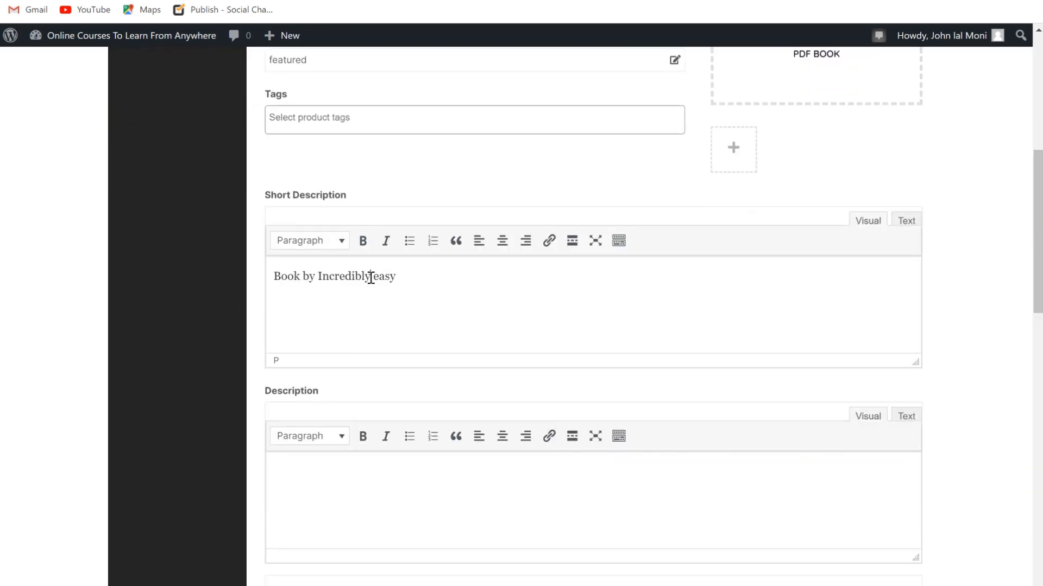
click(458, 287)
scroll(1021, 260, down, 4)
drag(1037, 255, 1037, 380)
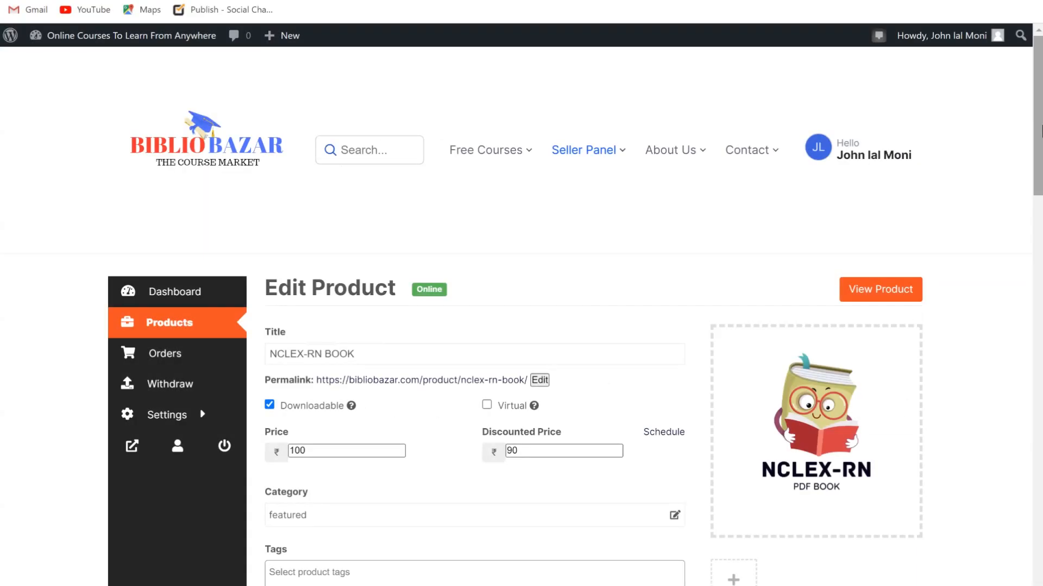
Step: Switch to Google Drive and open the sharing settings of the file "Copy of NCLEX RN"
drag(1041, 131, 1041, 167)
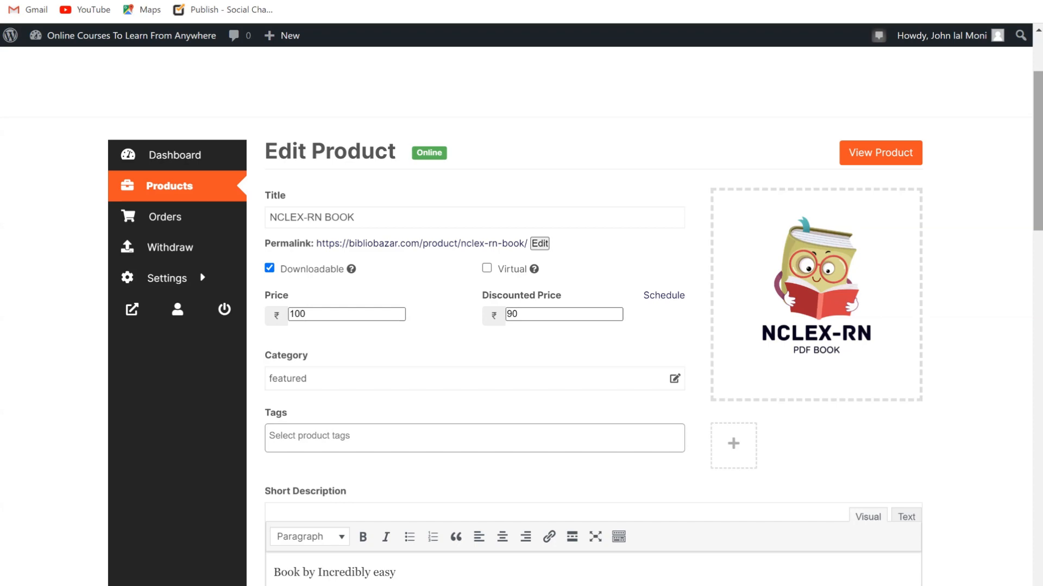
drag(1040, 167, 1040, 302)
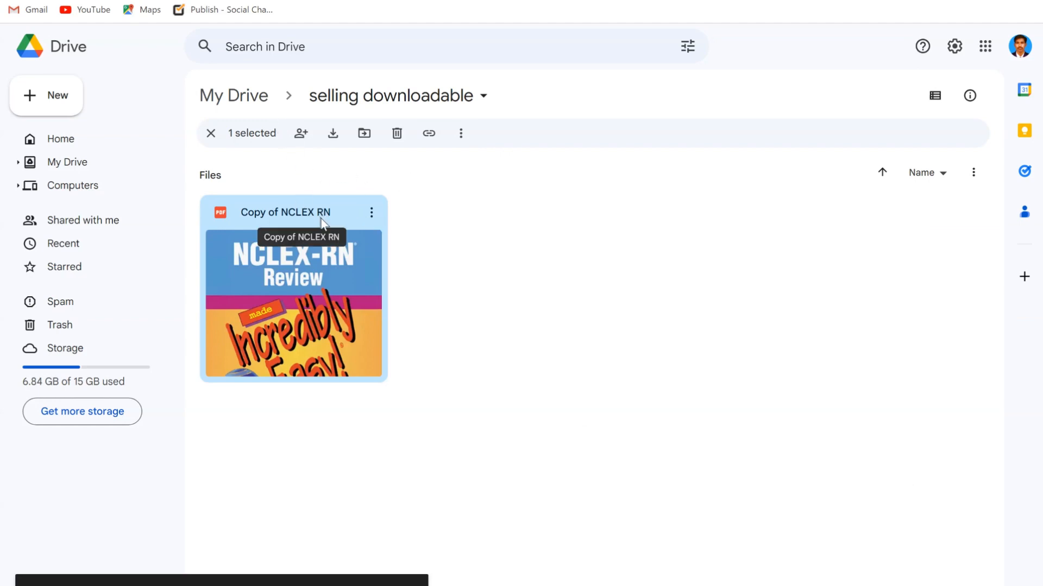
click(372, 213)
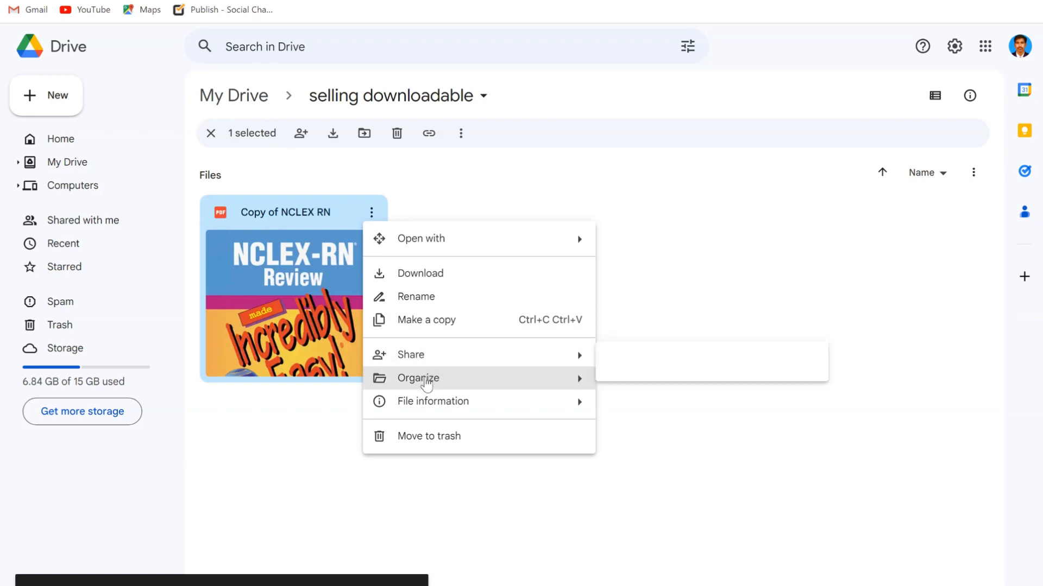
mouse_move(427, 399)
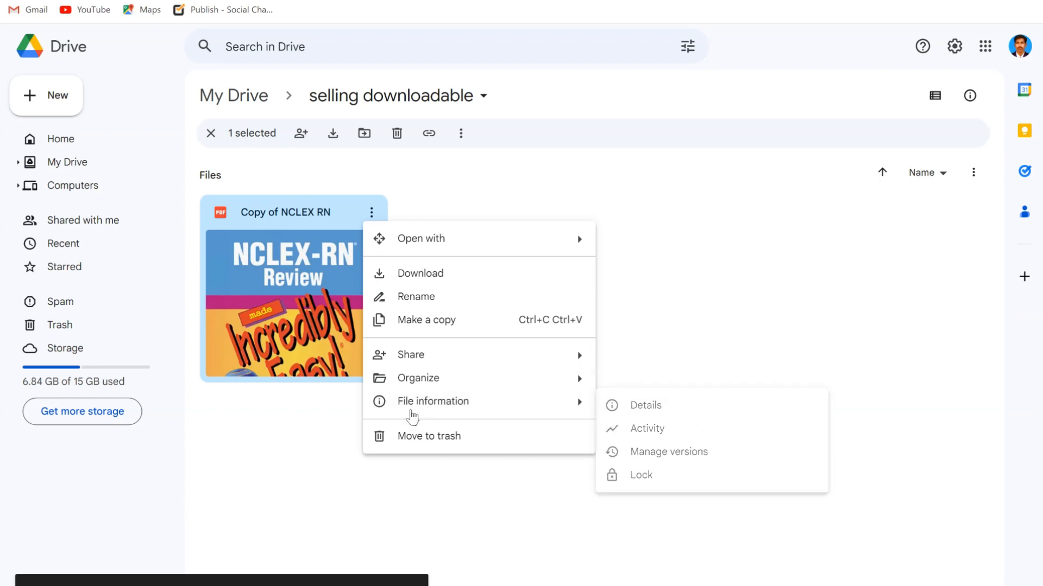
mouse_move(421, 382)
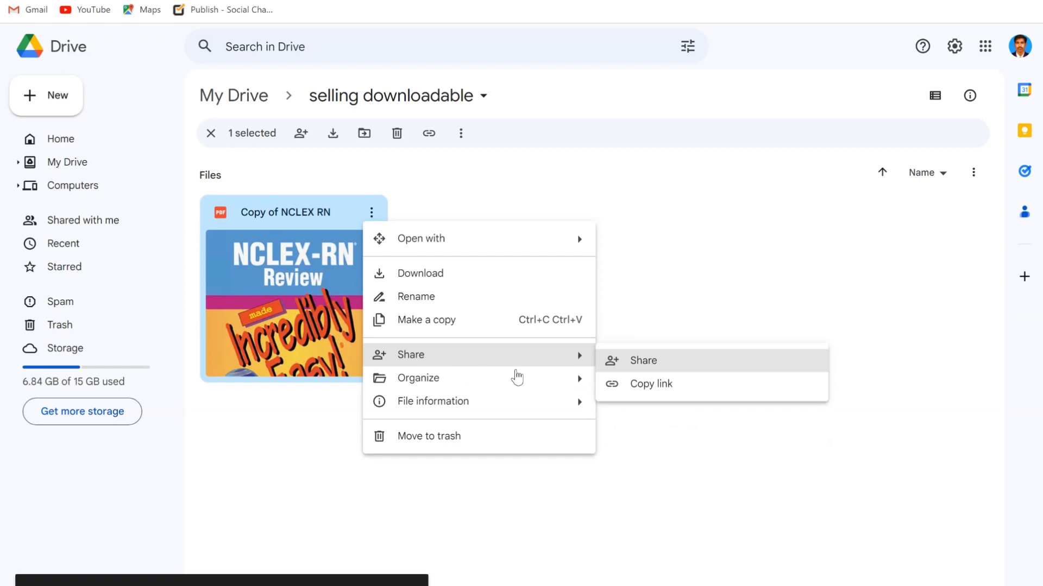
mouse_move(514, 377)
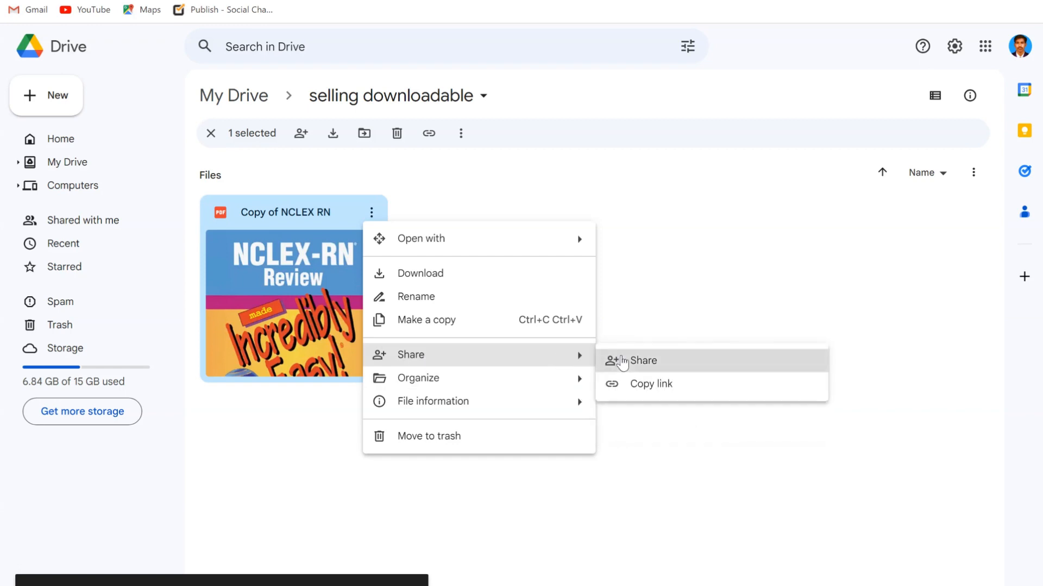
click(623, 361)
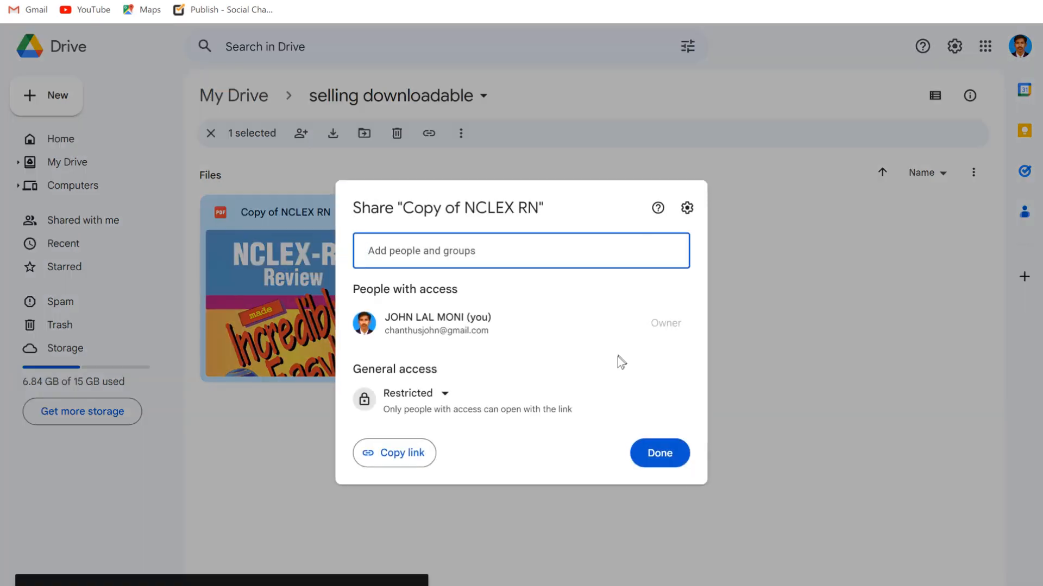
Step: Set the file's general access to "Anyone with the link" and copy its link for the product's file URL
click(425, 396)
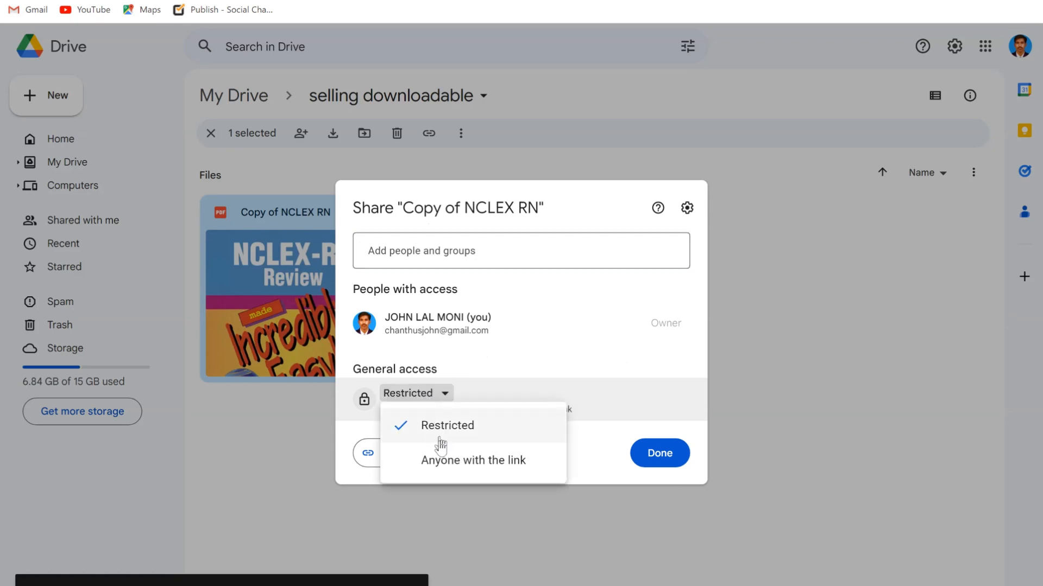
click(425, 470)
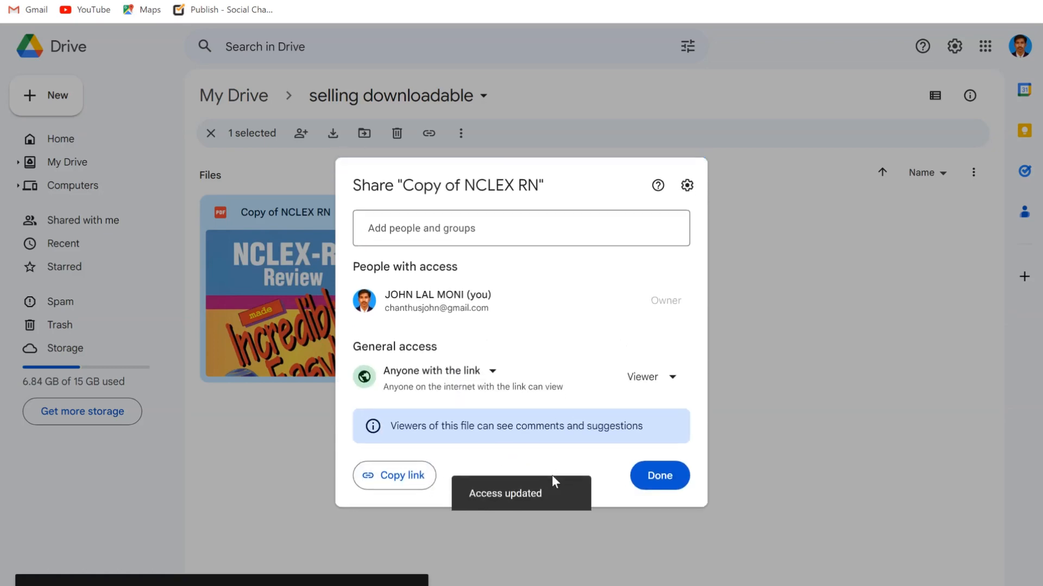
click(389, 475)
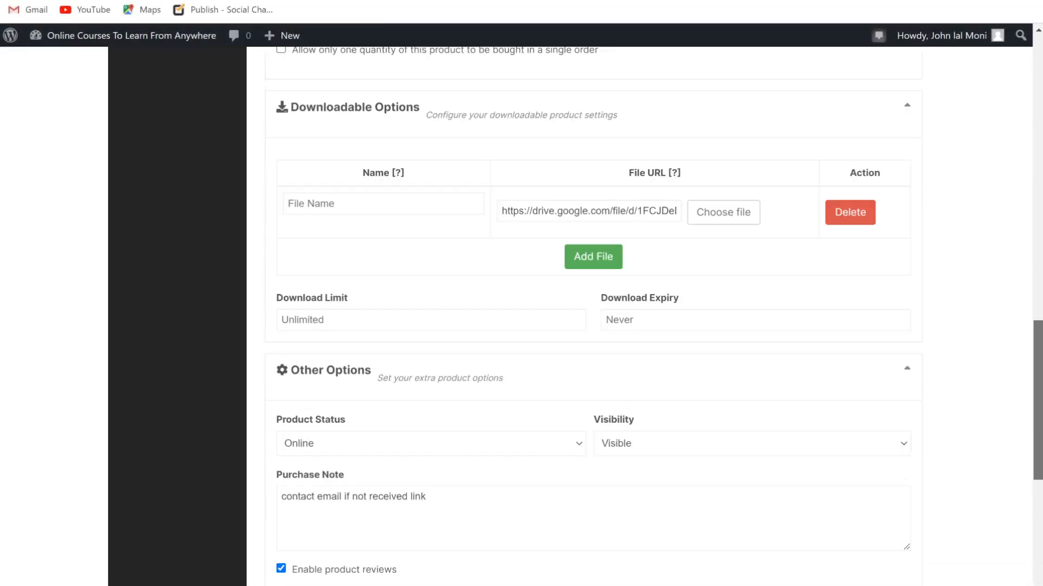
Step: Name the downloadable file "NCEX RN" and save the product
scroll(851, 302, up, 1)
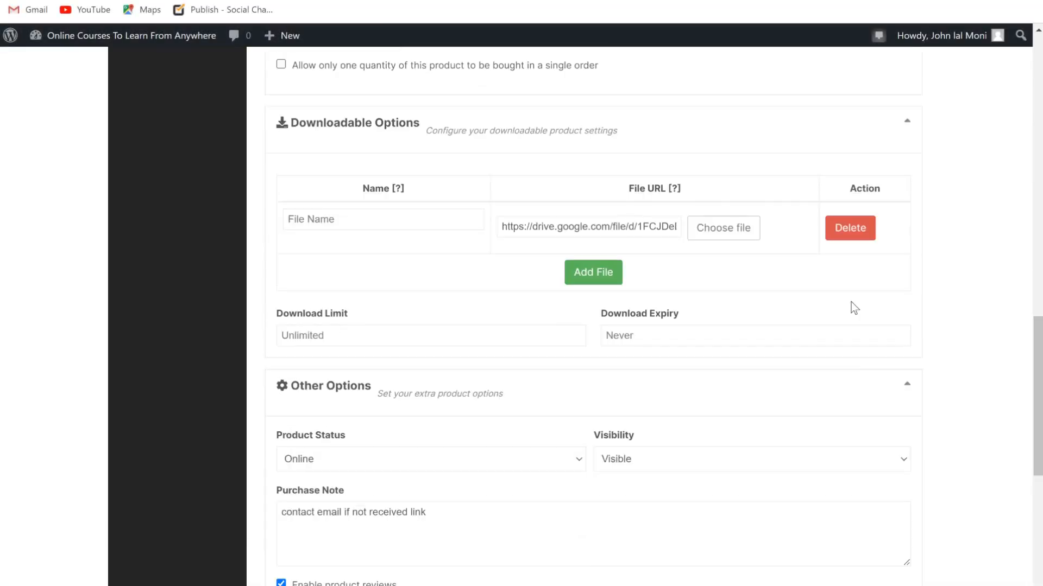
scroll(226, 202, down, 1)
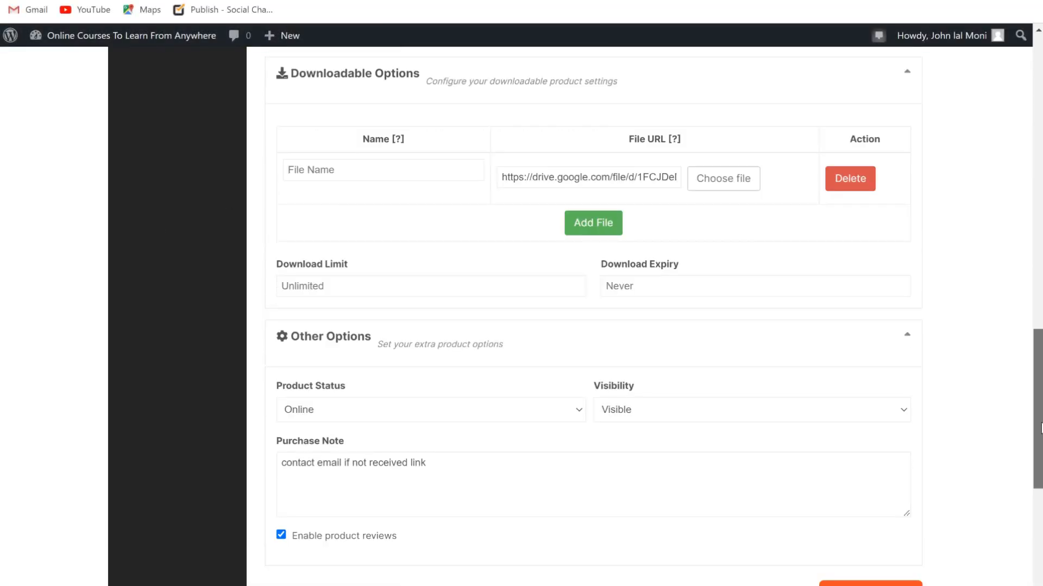
click(295, 165)
text(NCEX RN)
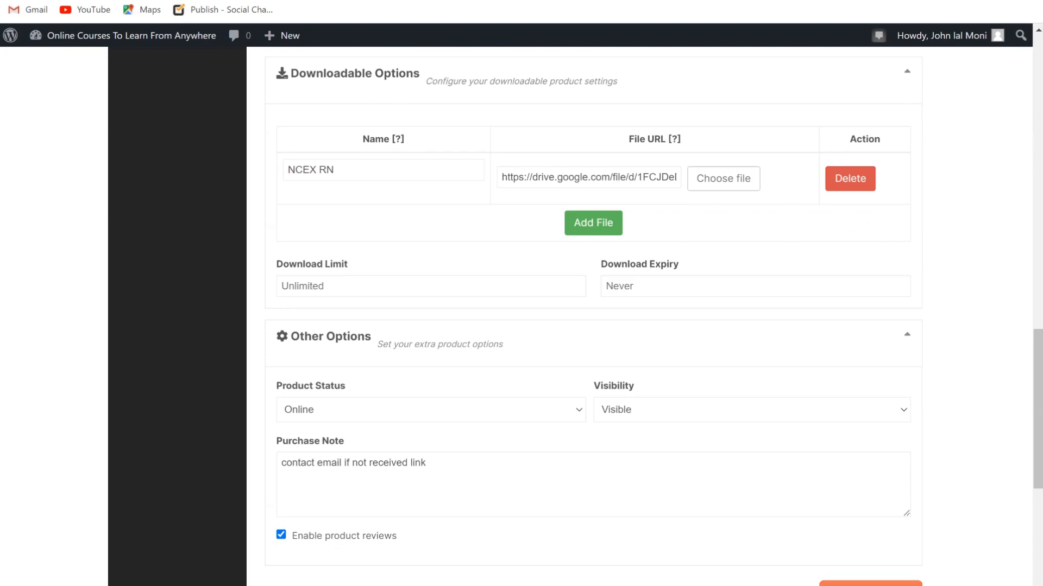
scroll(1039, 515, down, 2)
click(870, 494)
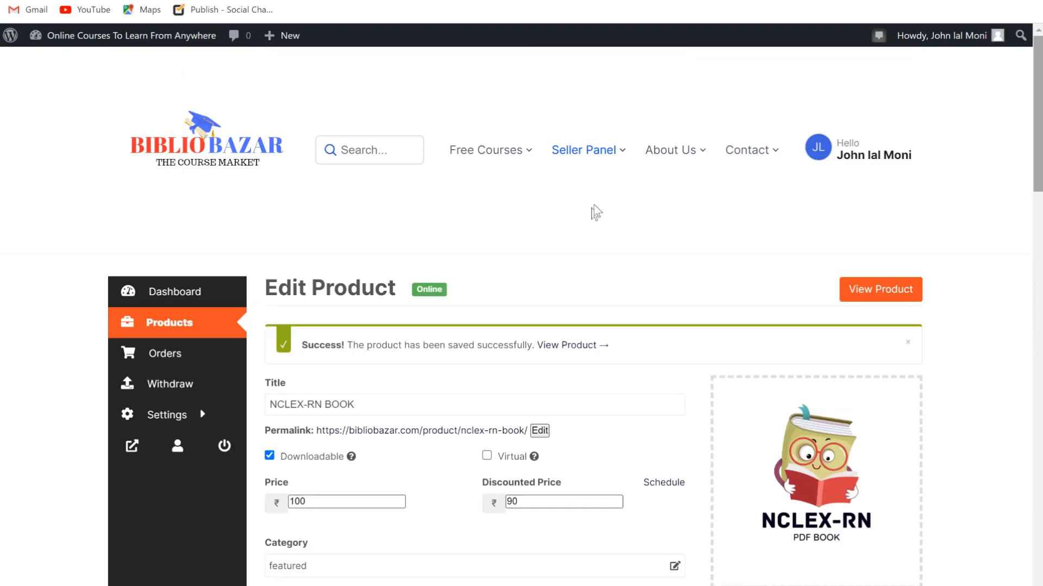
Step: View the seller's product list, and locate NCLEX-RN BOOK in the Paid Courses shop to open its details
click(148, 325)
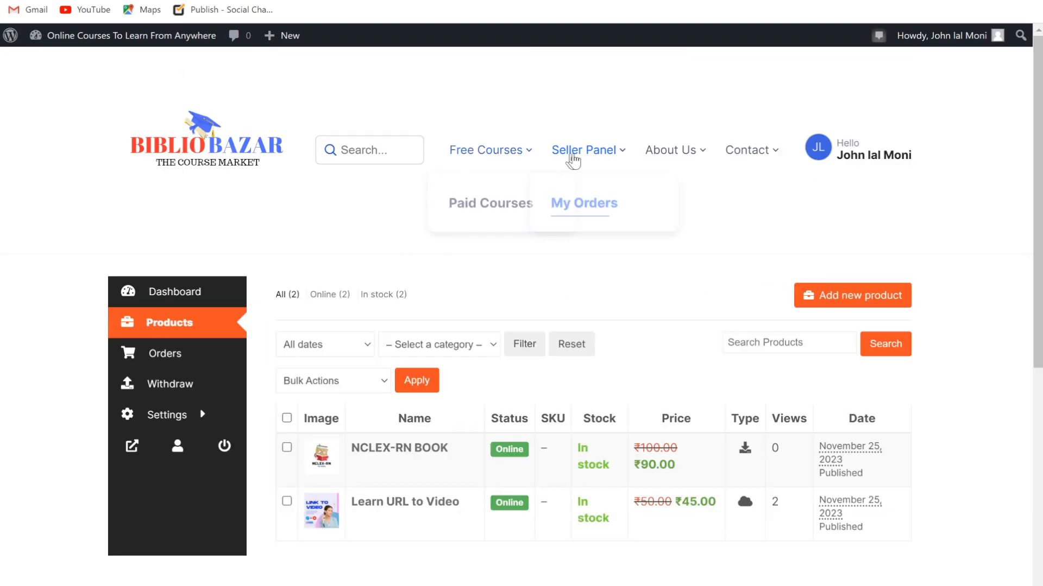
mouse_move(505, 156)
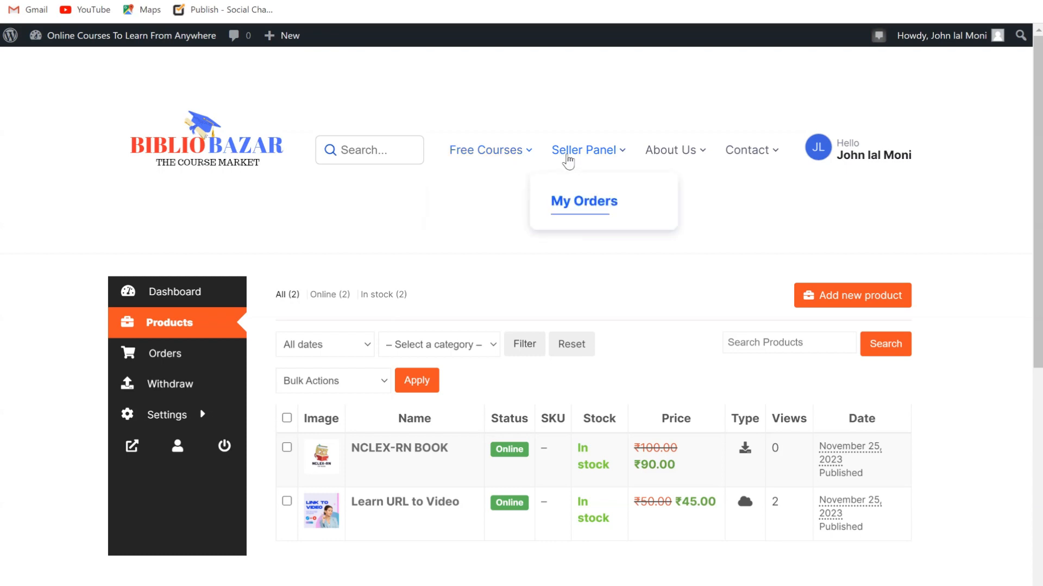
click(470, 206)
scroll(1039, 233, down, 3)
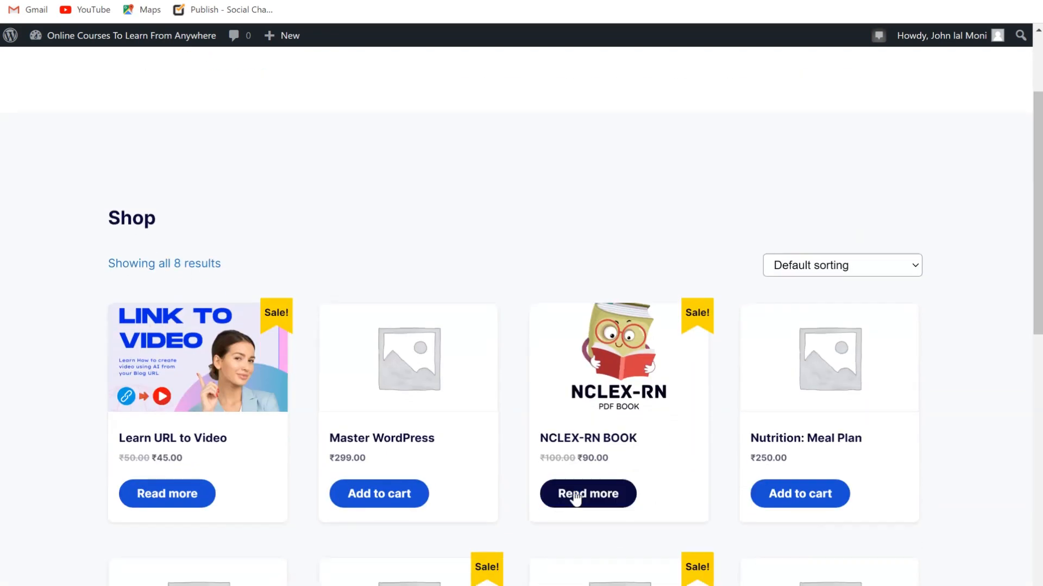
right_click(573, 494)
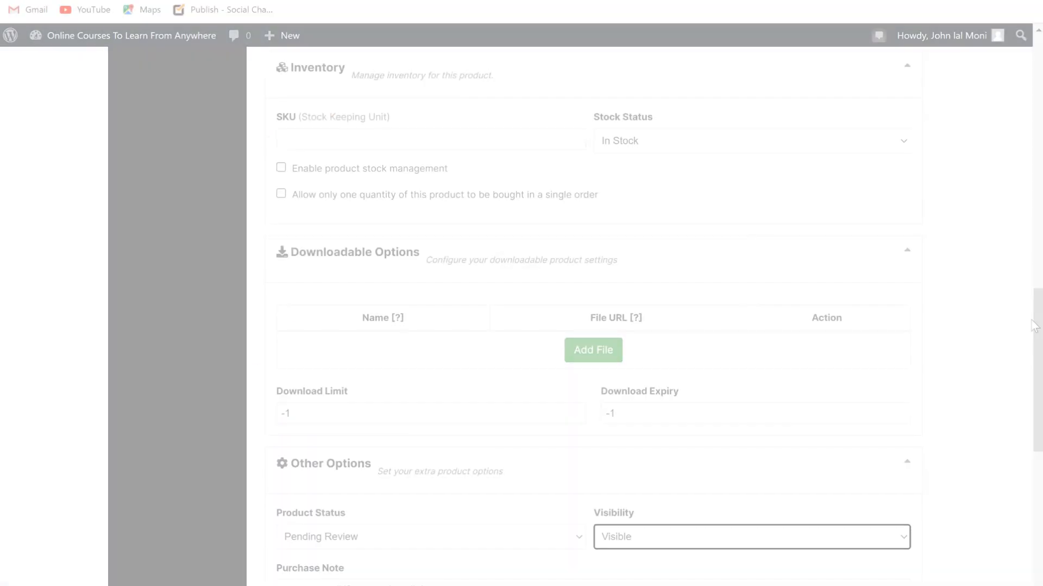
Step: Add a downloadable file to the pending product with the copied Google Drive link as its file URL, and save the product
click(584, 354)
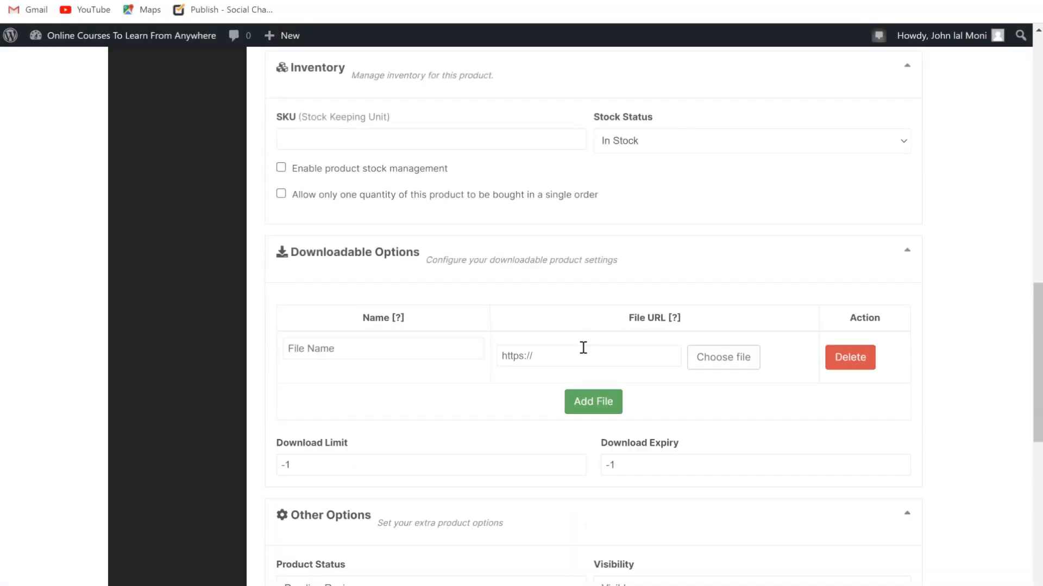
click(583, 348)
key(ctrl+v)
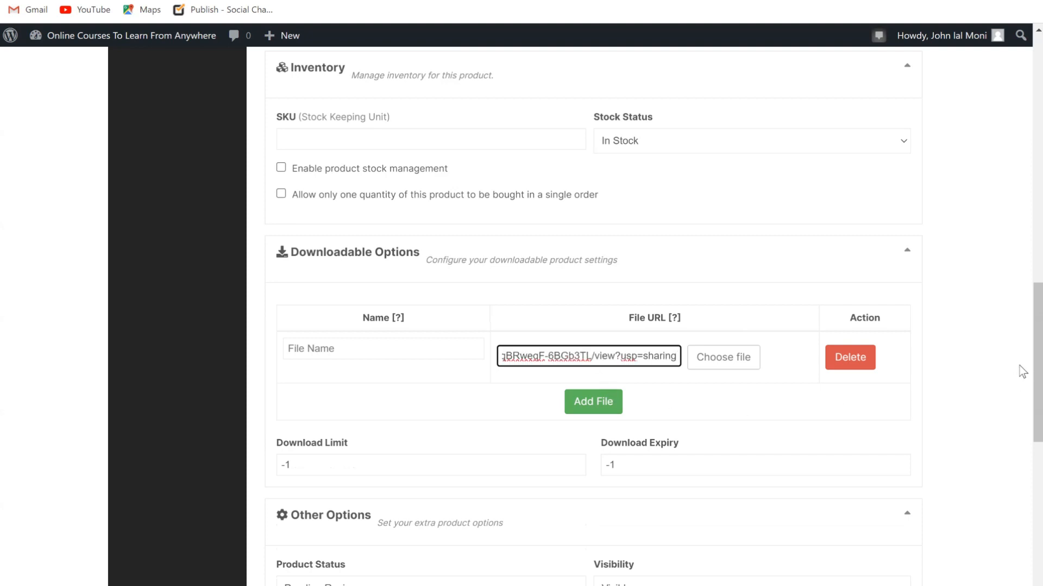
drag(1039, 346, 1039, 424)
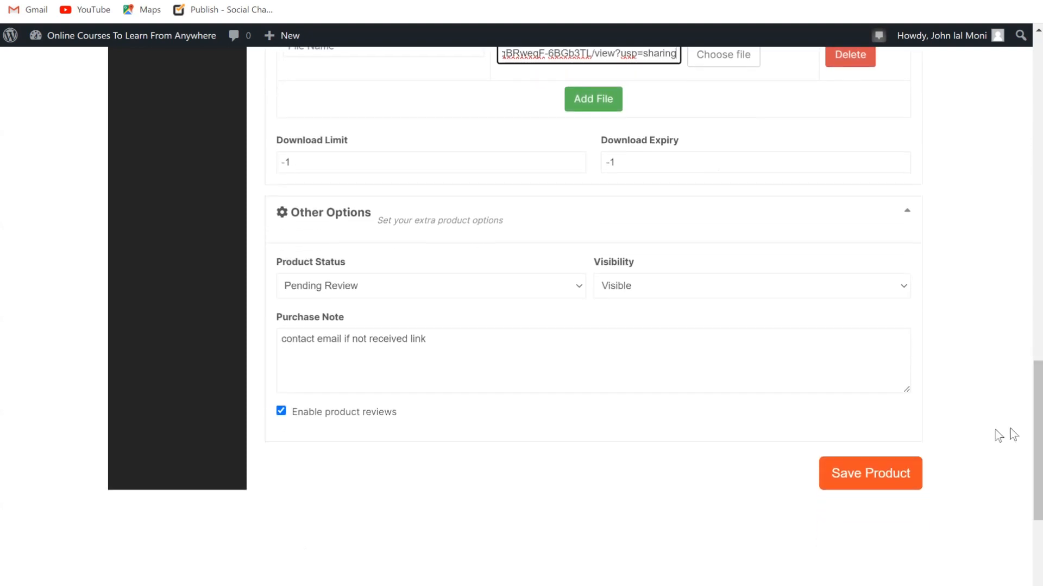
click(862, 475)
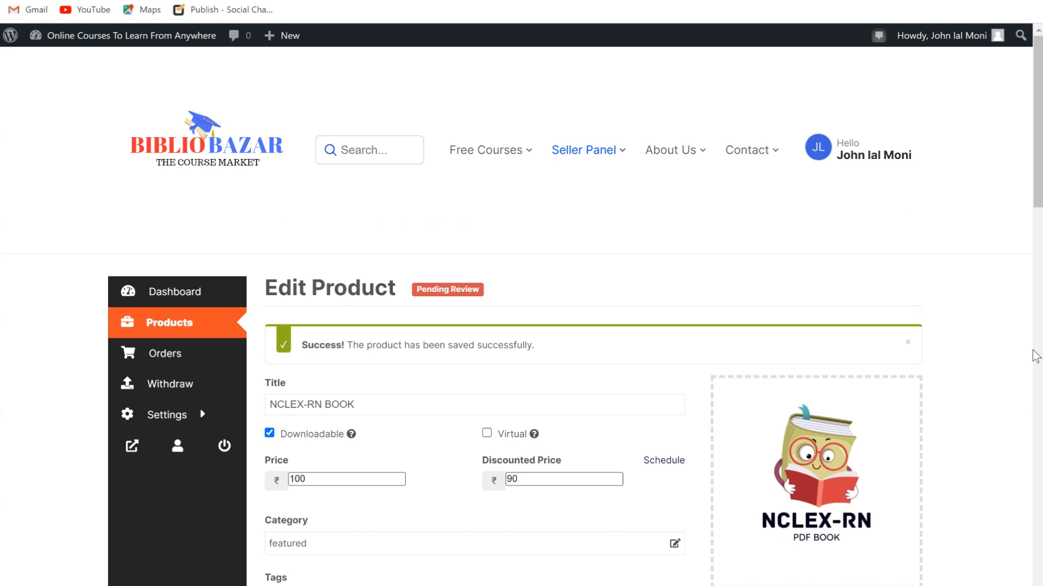
Step: Review the saved NCLEX-RN BOOK details in the product editor and on its public product page
scroll(1036, 356, down, 4)
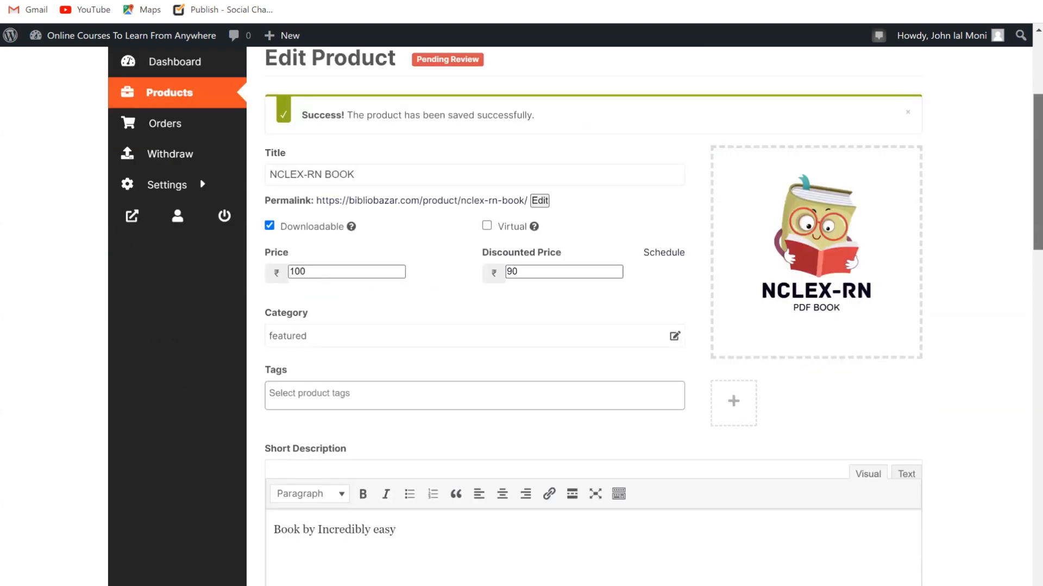
scroll(575, 313, down, 1)
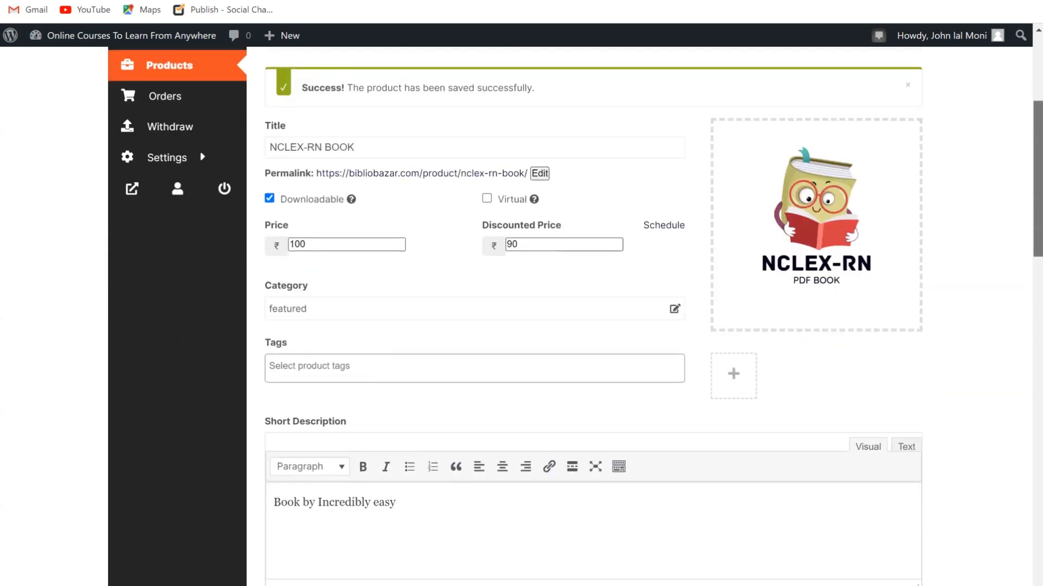
drag(1038, 179, 1018, 128)
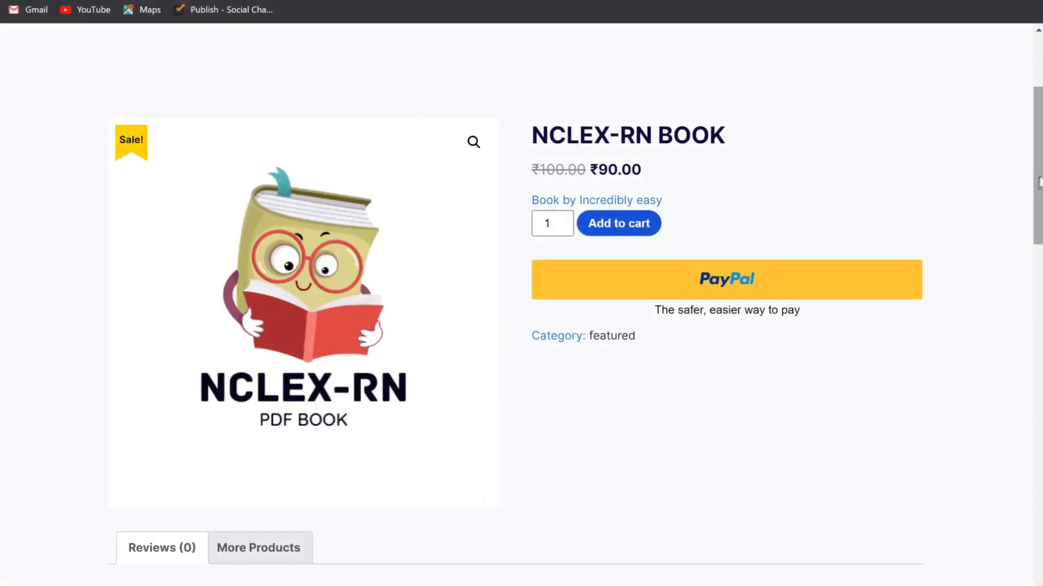
drag(1039, 182, 980, 384)
drag(964, 298, 951, 97)
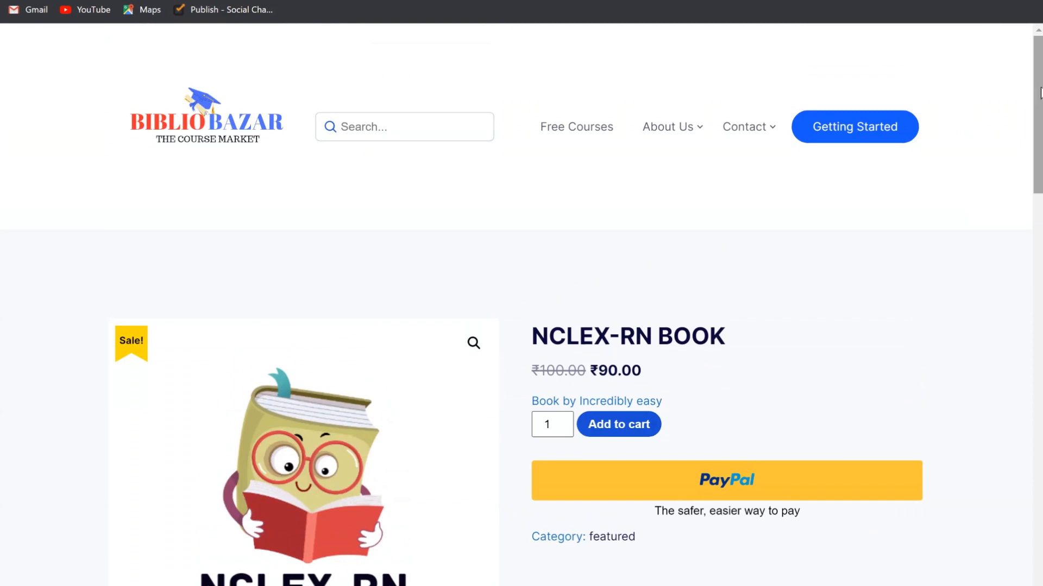
mouse_move(1035, 85)
mouse_down()
mouse_move(1033, 123)
mouse_move(1030, 77)
mouse_up()
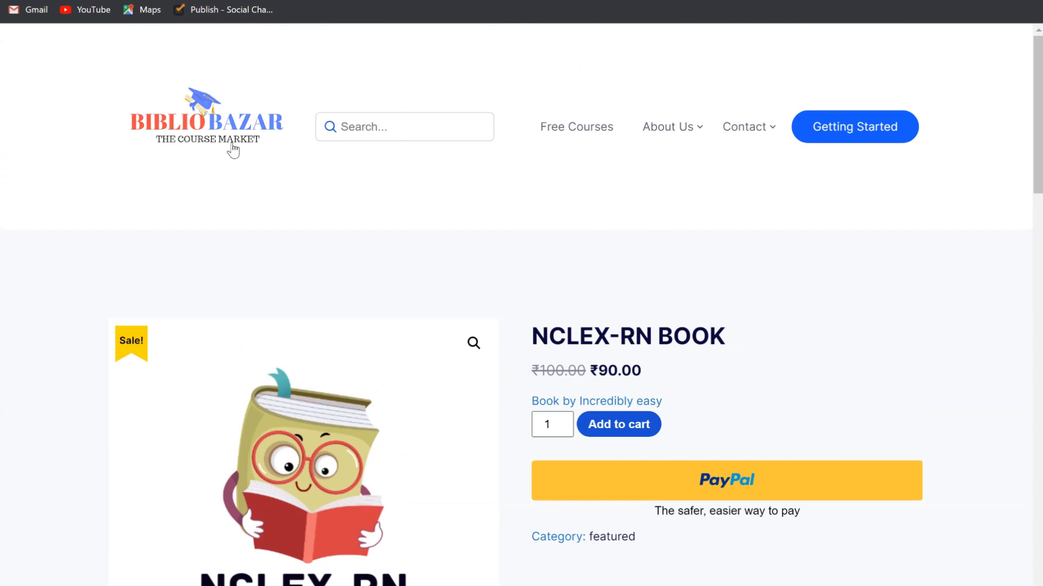
Step: Open the Free Courses catalogue and examine its sorting options, filters and course listings
click(574, 131)
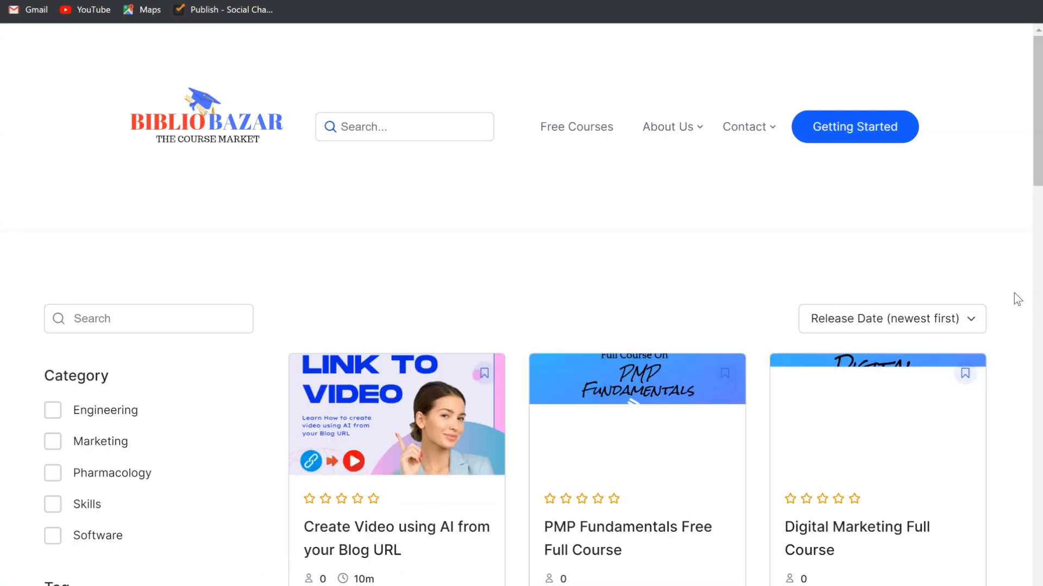
drag(1040, 175, 972, 175)
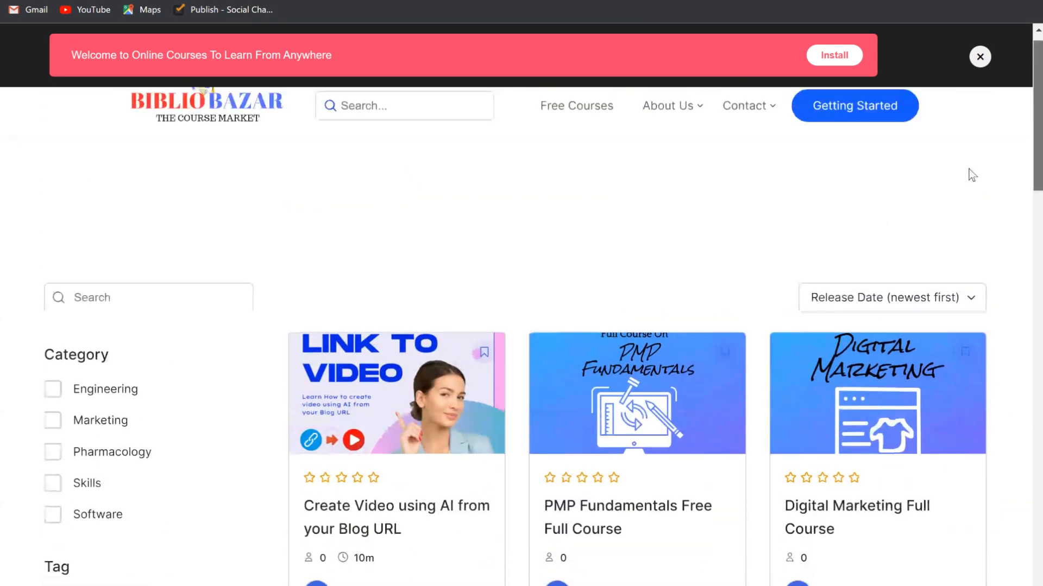
click(944, 297)
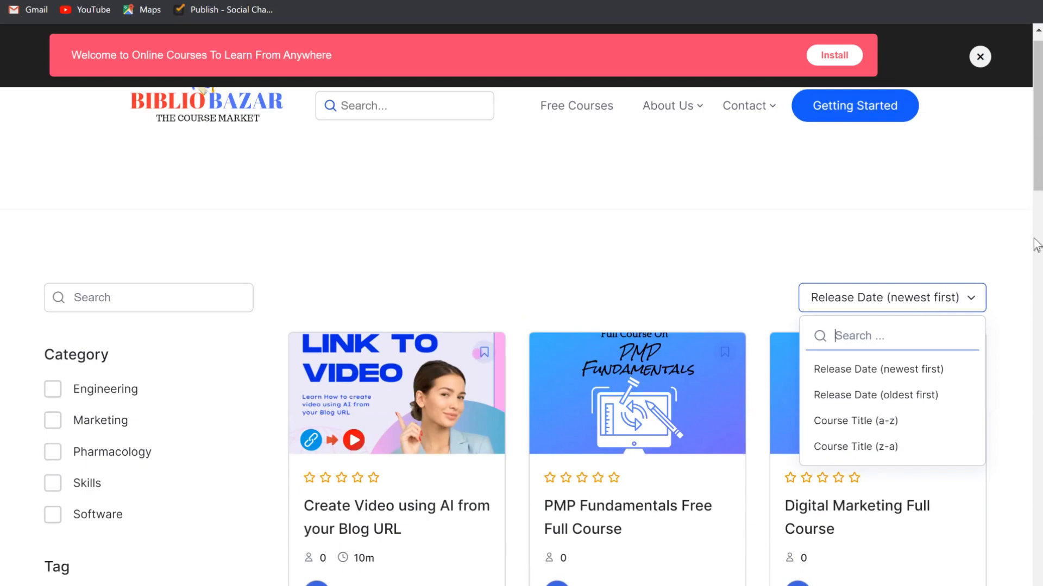
drag(1026, 170, 1026, 439)
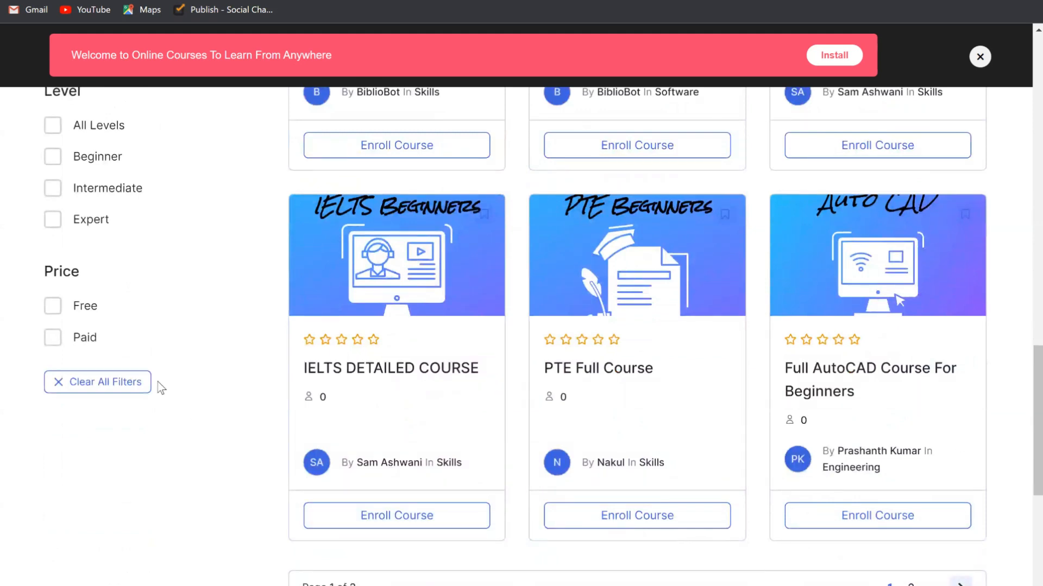